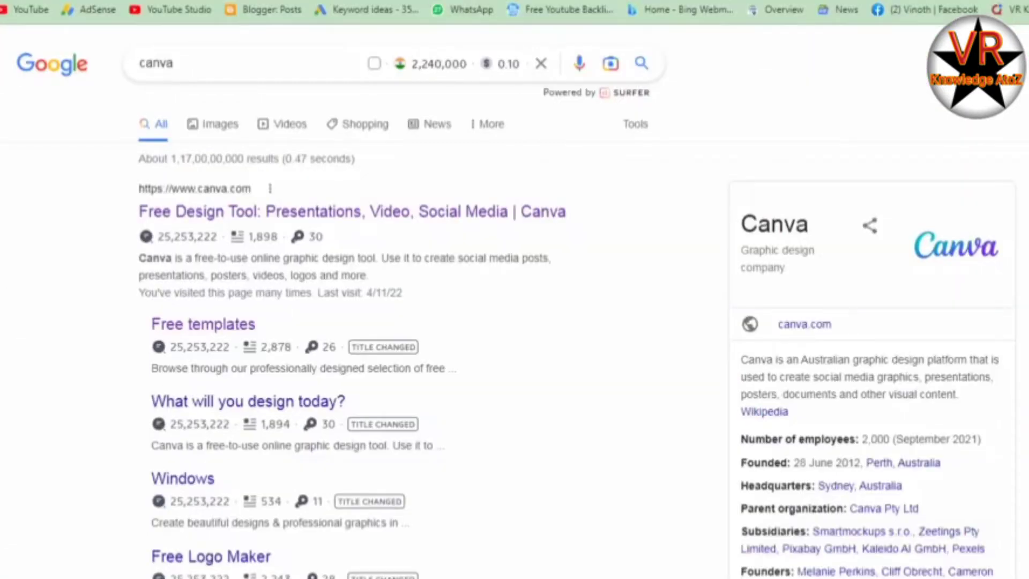
# Open the Canva website from the search results, enter through the free sign-up, and search its templates for "ebook".
pyautogui.click(363, 215)
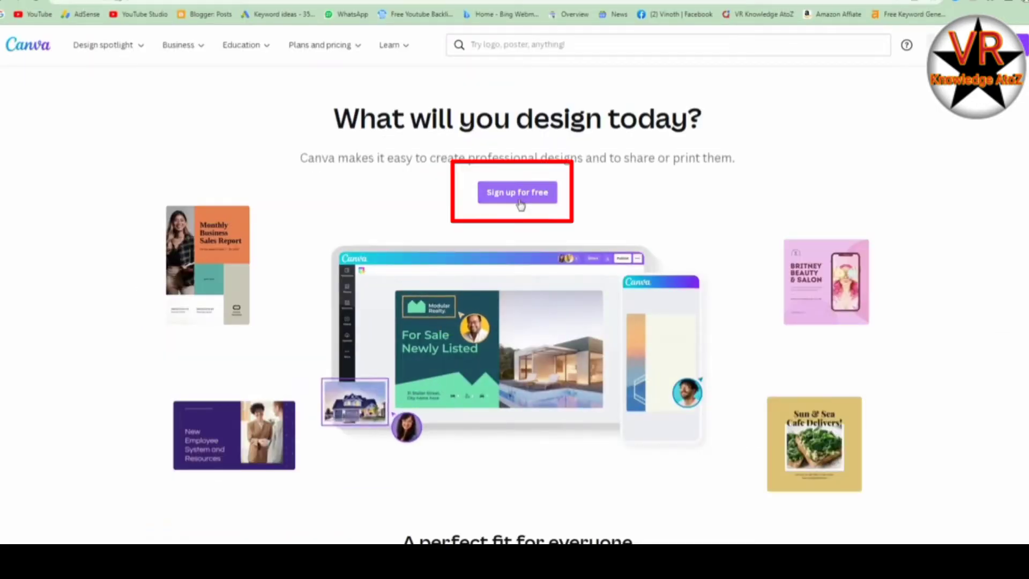
pyautogui.click(519, 203)
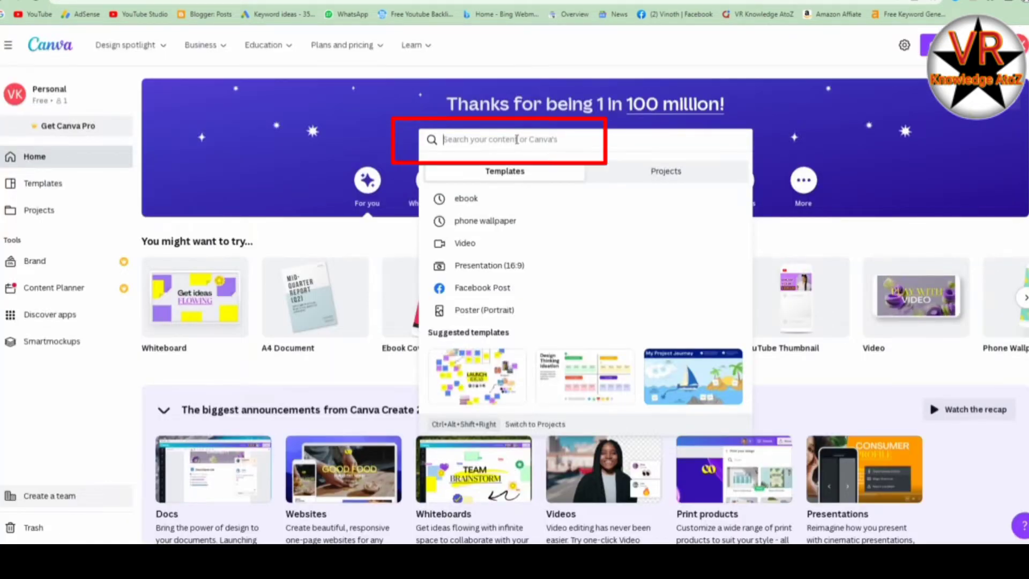
pyautogui.write('ebook')
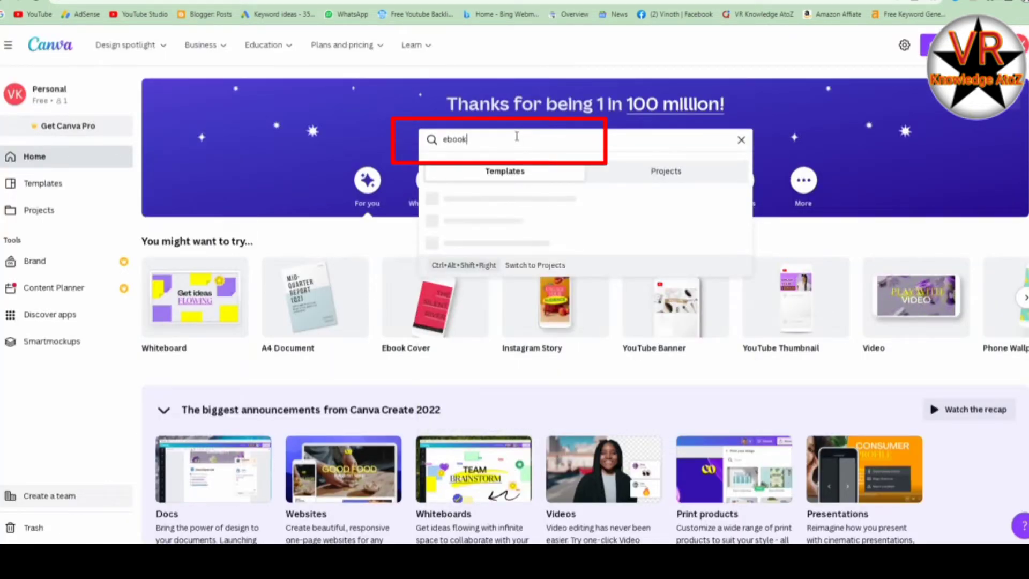
pyautogui.press('Return')
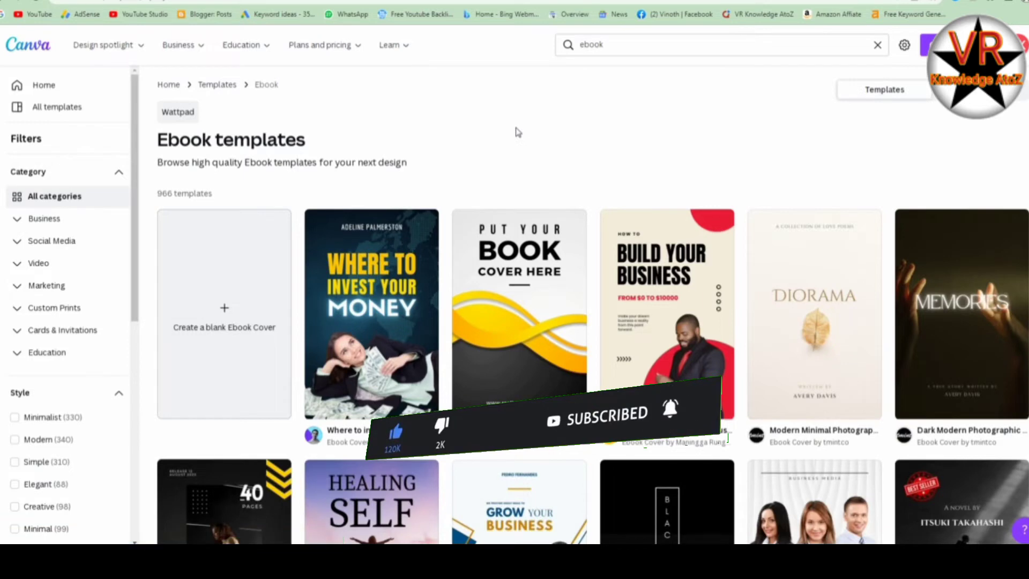
# Browse the ebook cover templates and examine which ones carry a paid badge.
pyautogui.scroll(-7, 518, 131)
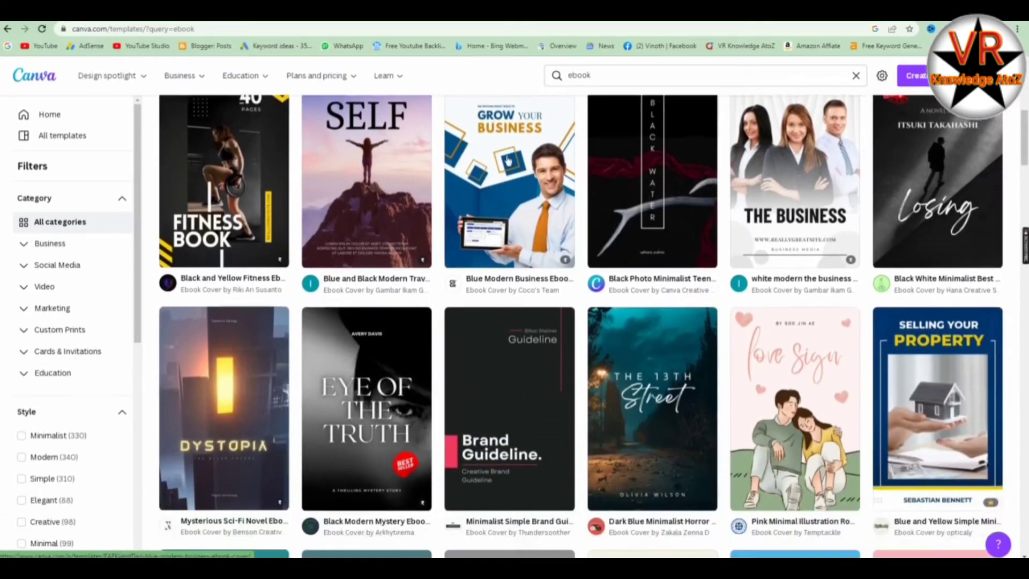
pyautogui.scroll(-8, 508, 159)
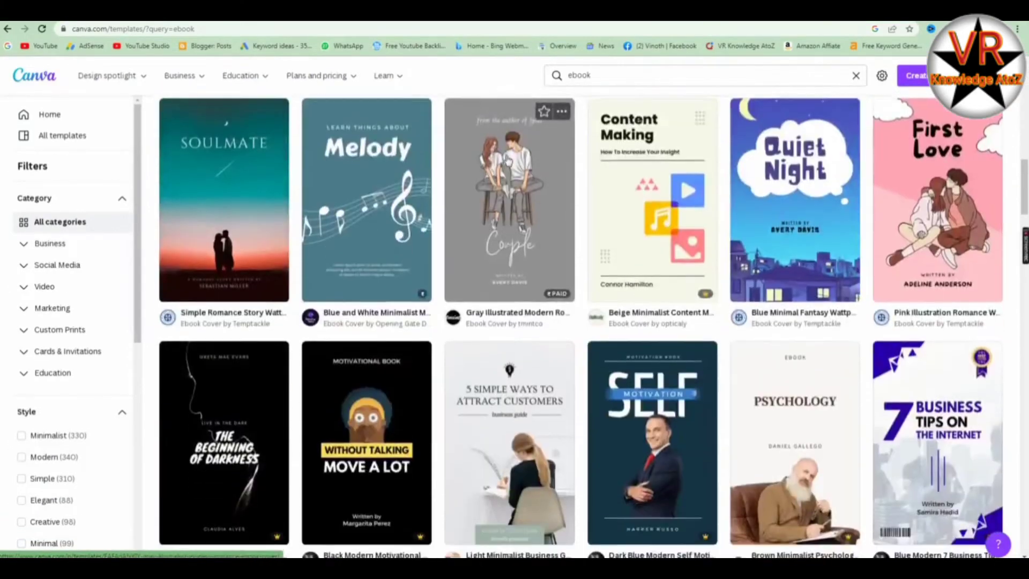
pyautogui.scroll(-8, 508, 160)
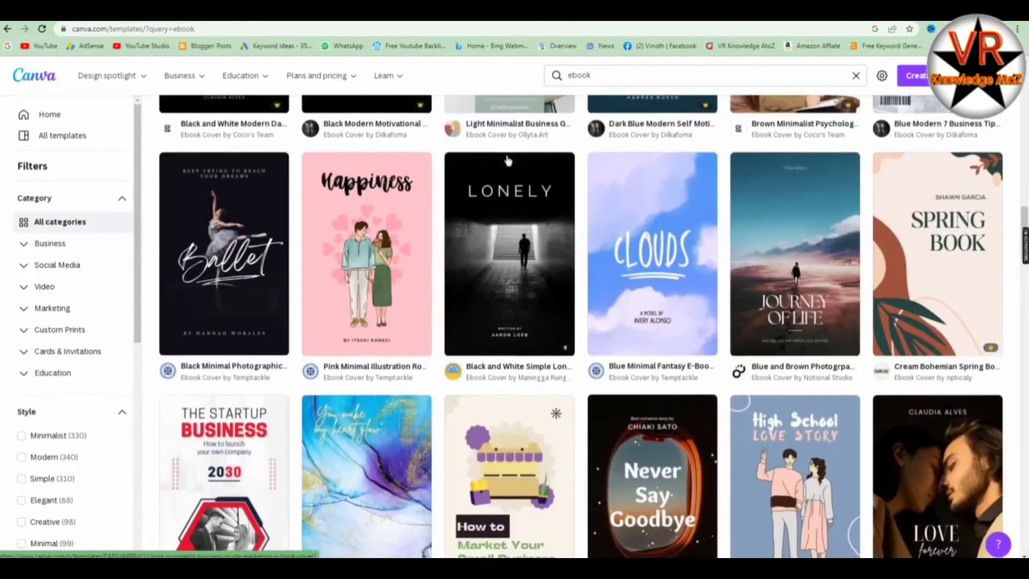
pyautogui.scroll(-8, 508, 160)
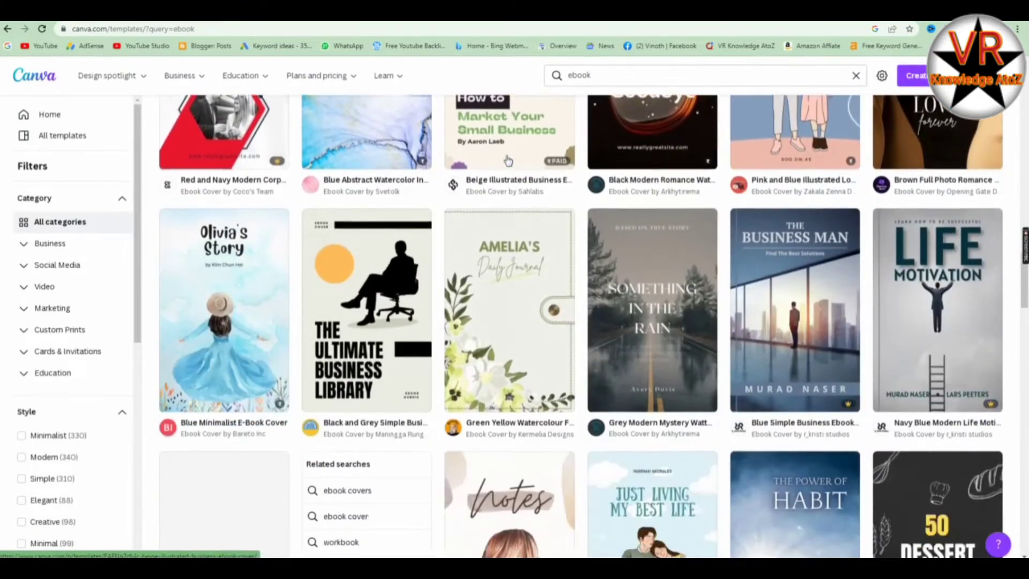
pyautogui.scroll(-8, 508, 160)
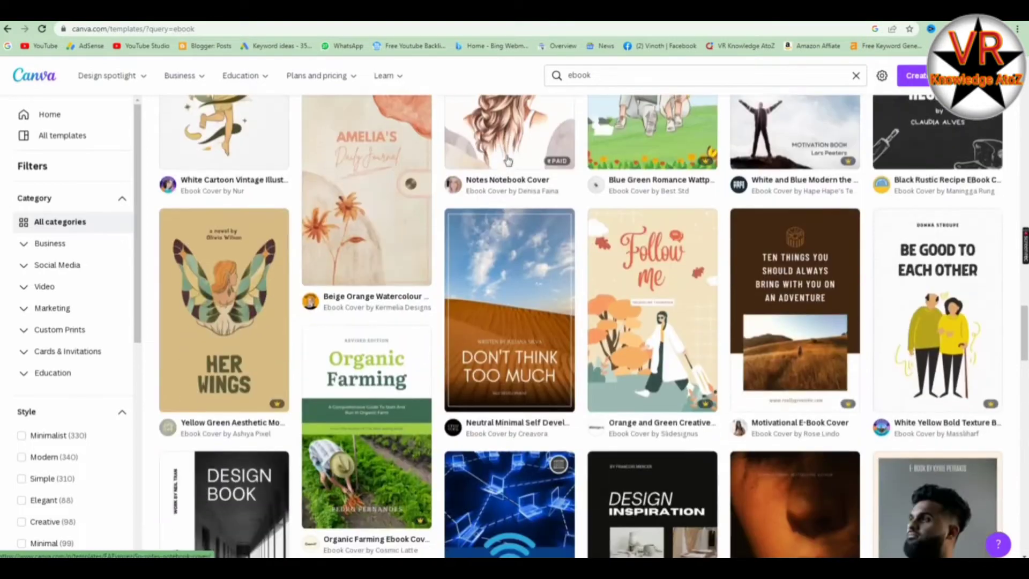
pyautogui.scroll(-8, 508, 159)
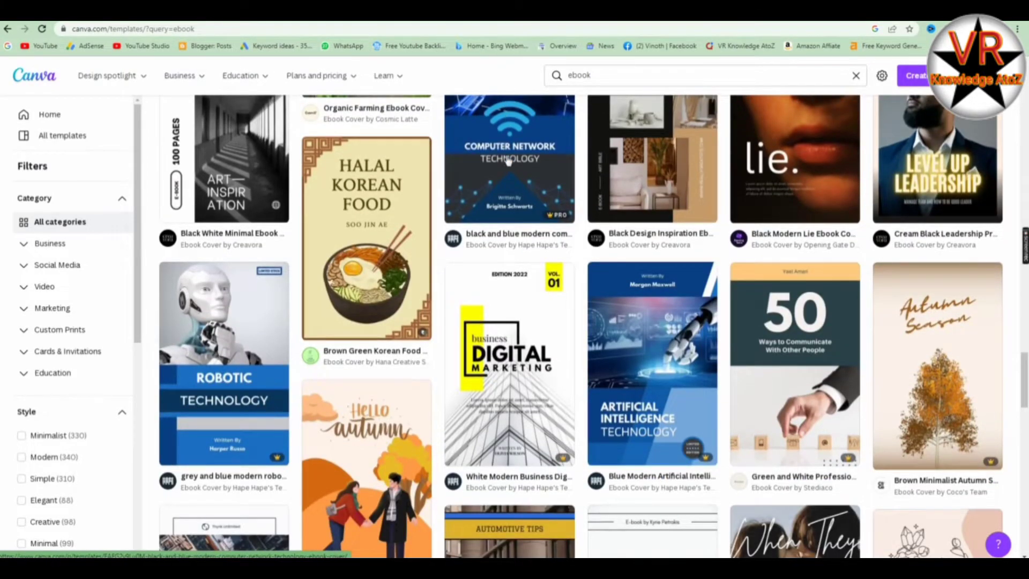
pyautogui.scroll(2, 508, 160)
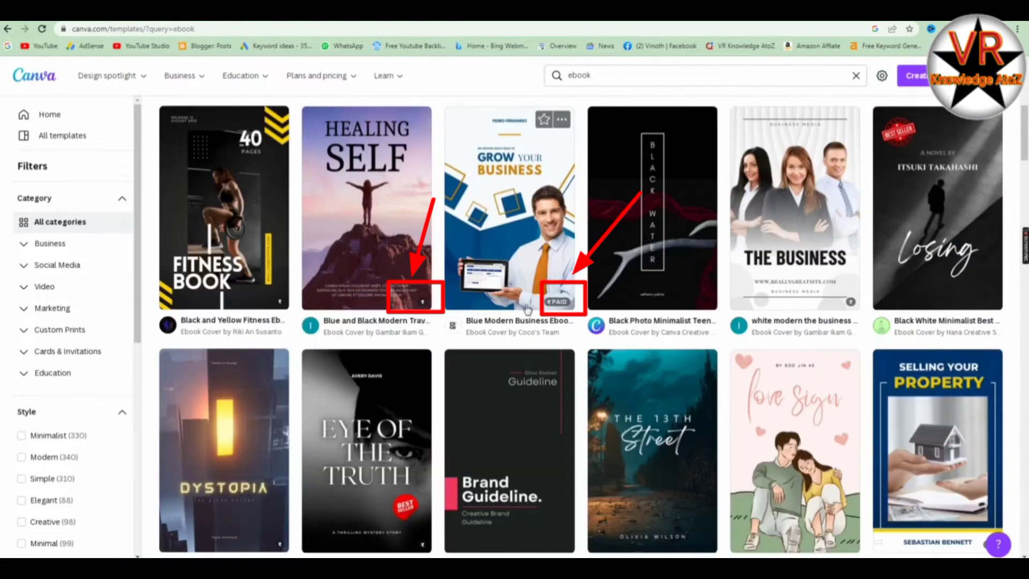
pyautogui.moveTo(558, 302)
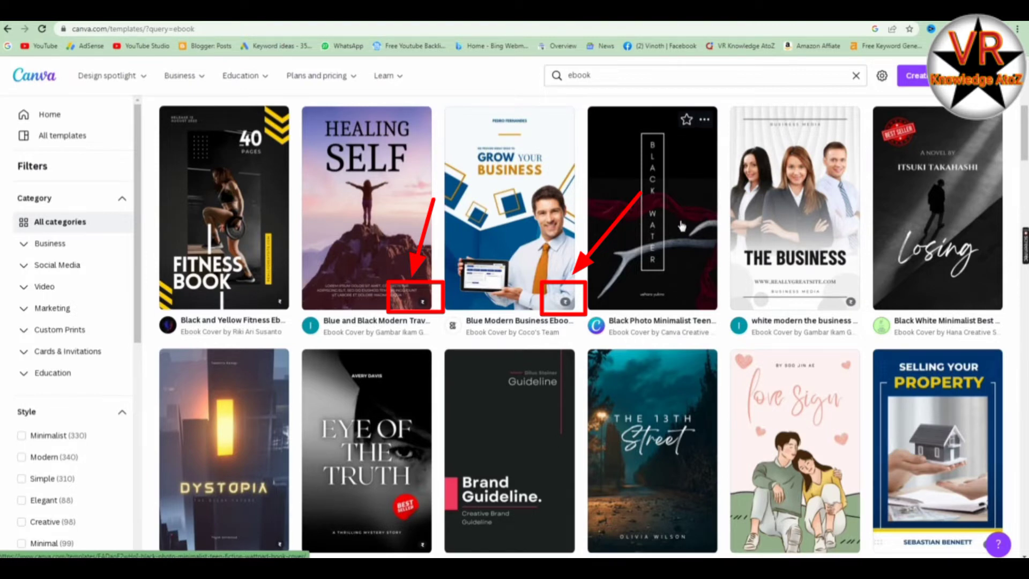
# Open the Dark Blue Minimalist Horror Ebook Cover template for customizing.
pyautogui.scroll(-2, 645, 336)
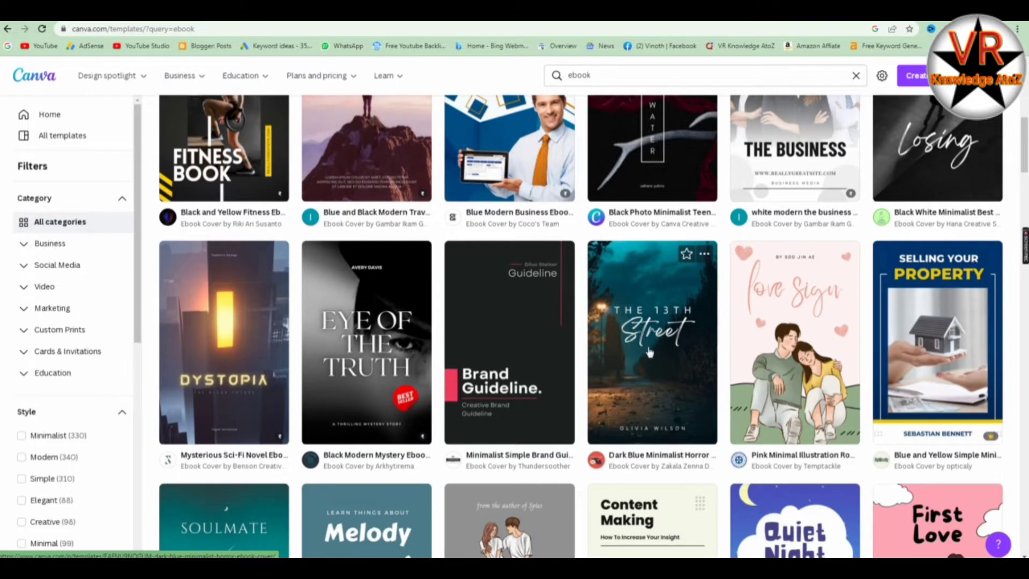
pyautogui.click(649, 352)
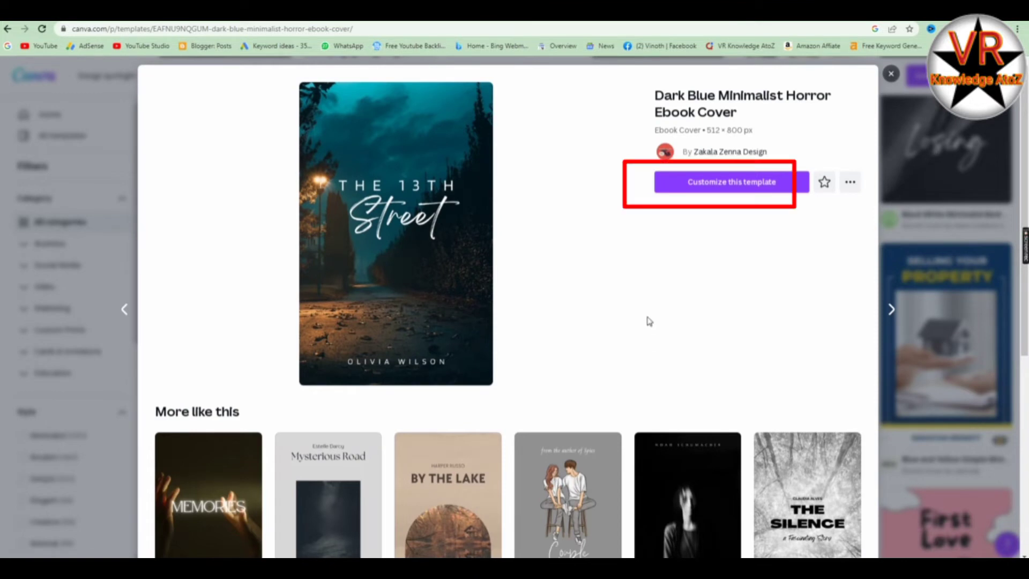
pyautogui.click(731, 187)
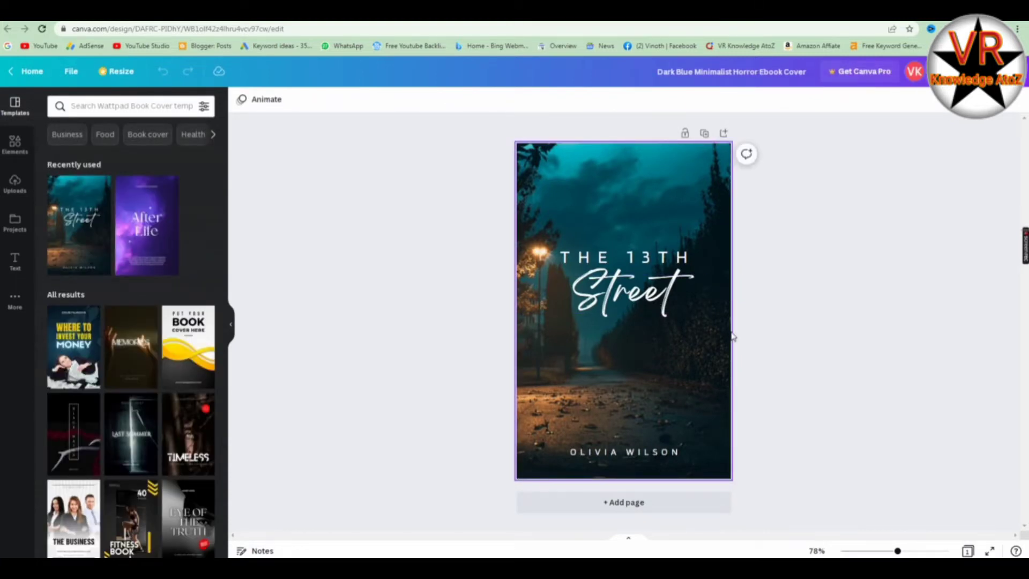
# Replace the author name at the foot of the cover with "VR KNOWLEDGE ATOZ".
pyautogui.click(670, 453)
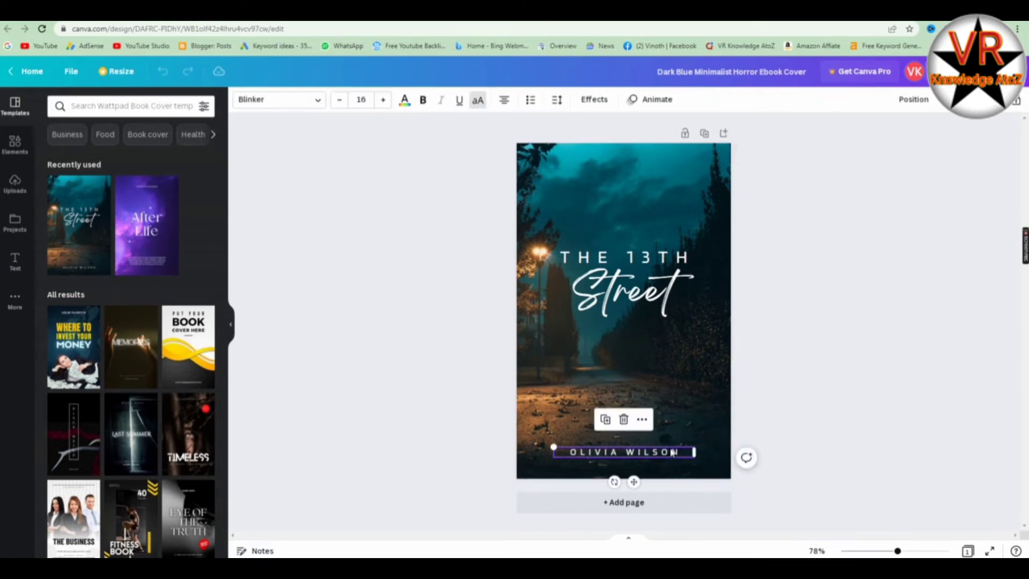
pyautogui.click(682, 451)
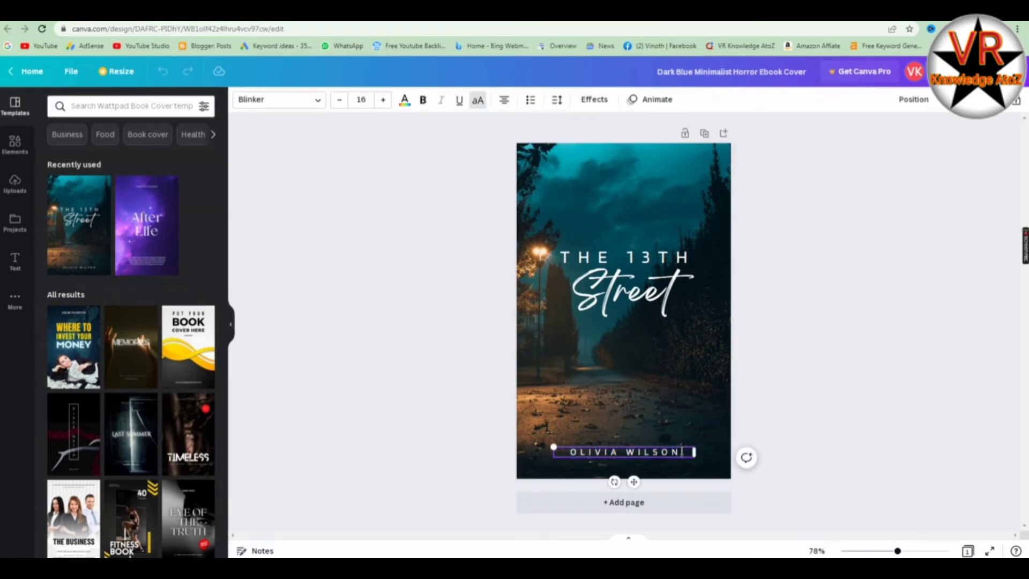
pyautogui.press('BackSpace')
pyautogui.press('BackSpace')
pyautogui.press('BackSpace')
pyautogui.press('BackSpace')
pyautogui.press('BackSpace')
pyautogui.press('BackSpace')
pyautogui.press('BackSpace')
pyautogui.press('BackSpace')
pyautogui.press('BackSpace')
pyautogui.press('BackSpace')
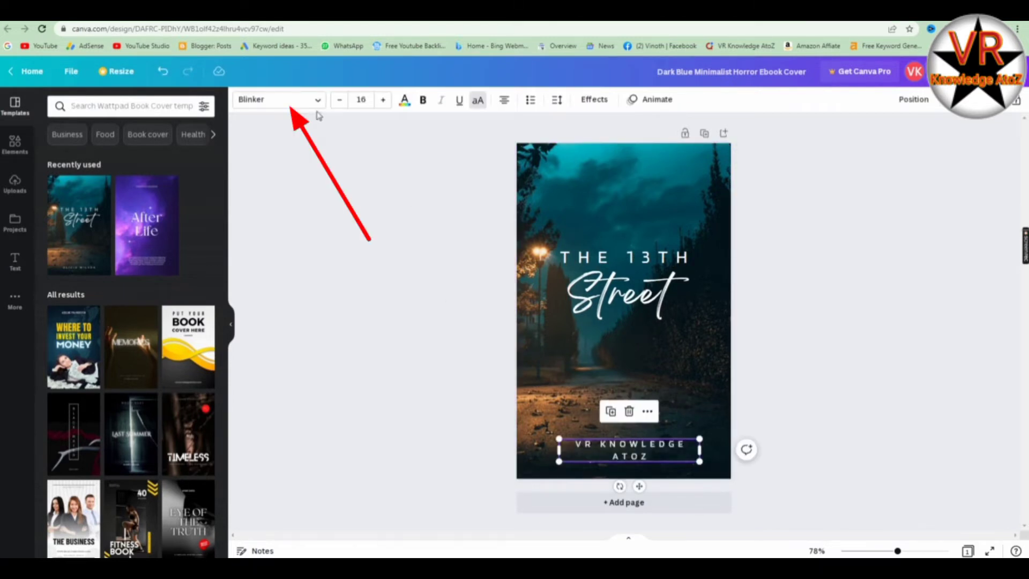
# Set the cover's author line to the Alice font and nudge the text slightly upward.
pyautogui.click(316, 101)
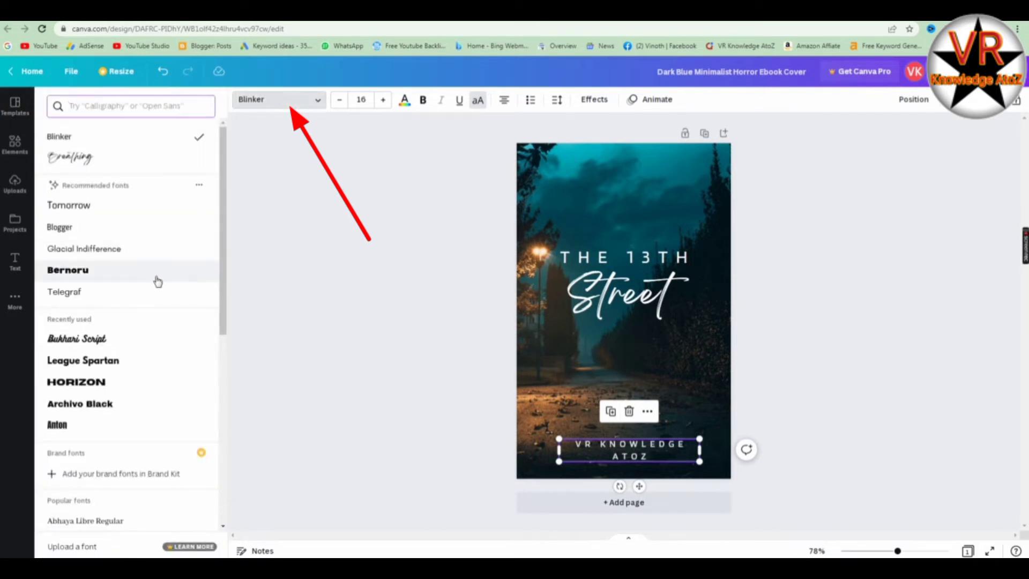
pyautogui.scroll(-3, 132, 332)
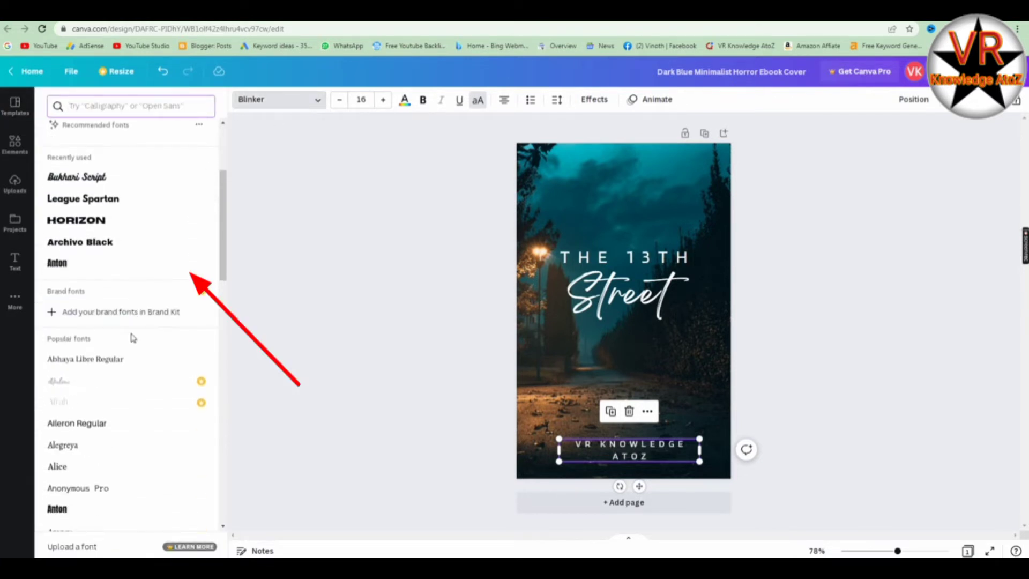
pyautogui.scroll(-2, 133, 337)
pyautogui.click(78, 381)
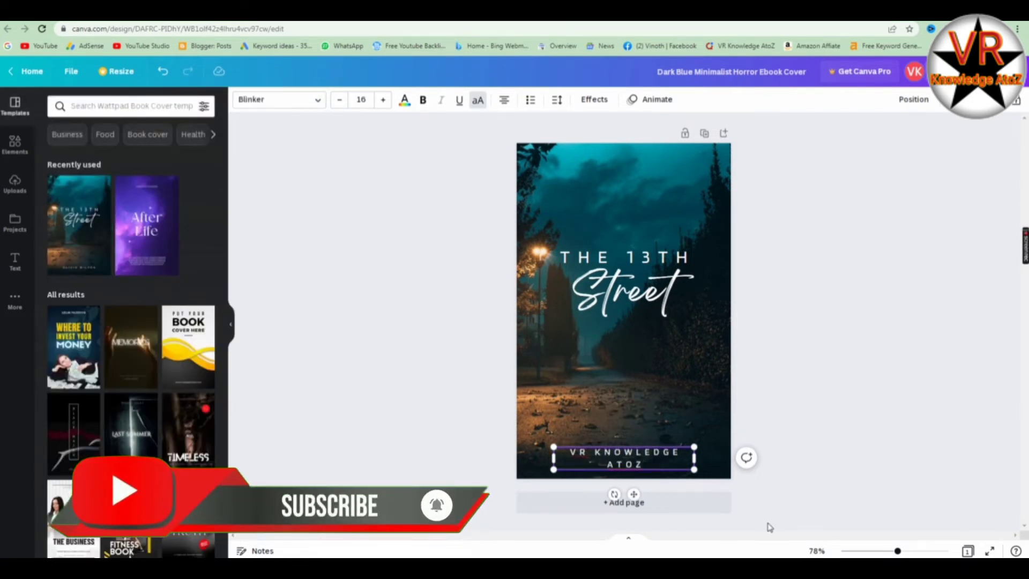
pyautogui.moveTo(634, 492)
pyautogui.mouseDown()
pyautogui.moveTo(642, 195)
pyautogui.moveTo(677, 200)
pyautogui.moveTo(727, 437)
pyautogui.moveTo(695, 490)
pyautogui.moveTo(639, 485)
pyautogui.mouseUp()
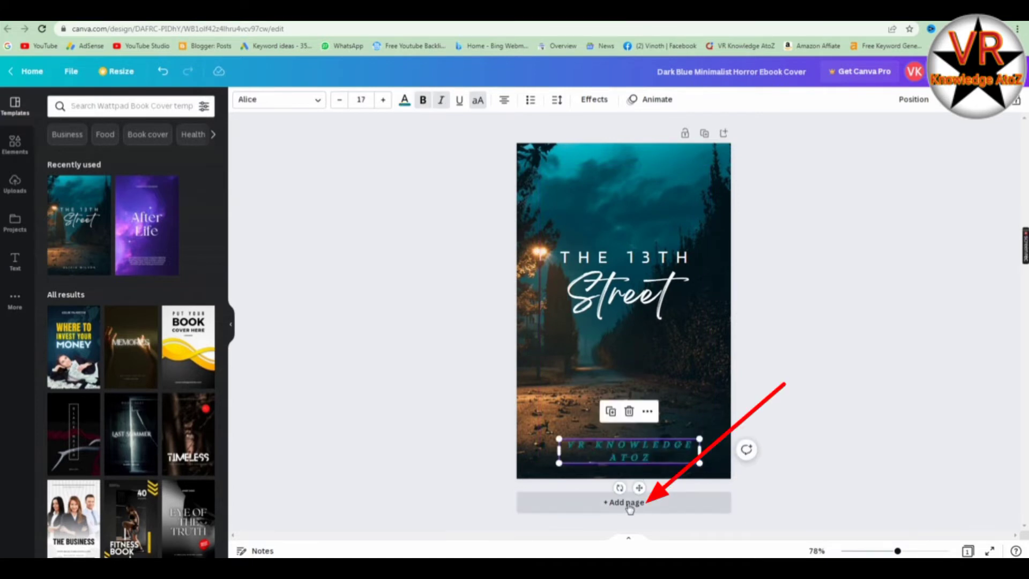
# Add a second page and place the neon Pizza Party text style in its upper part, reading "GOOD".
pyautogui.click(625, 502)
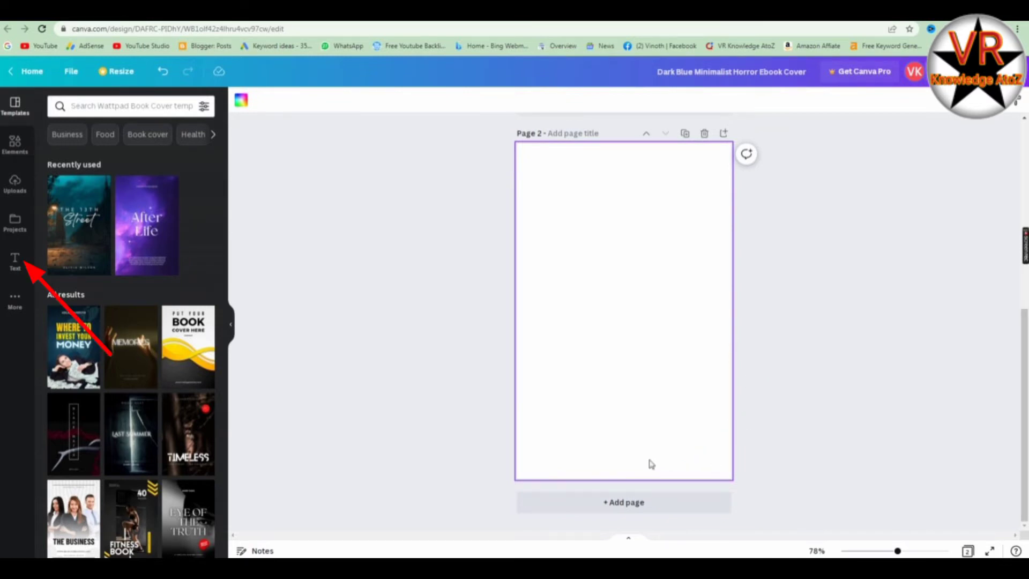
pyautogui.click(15, 262)
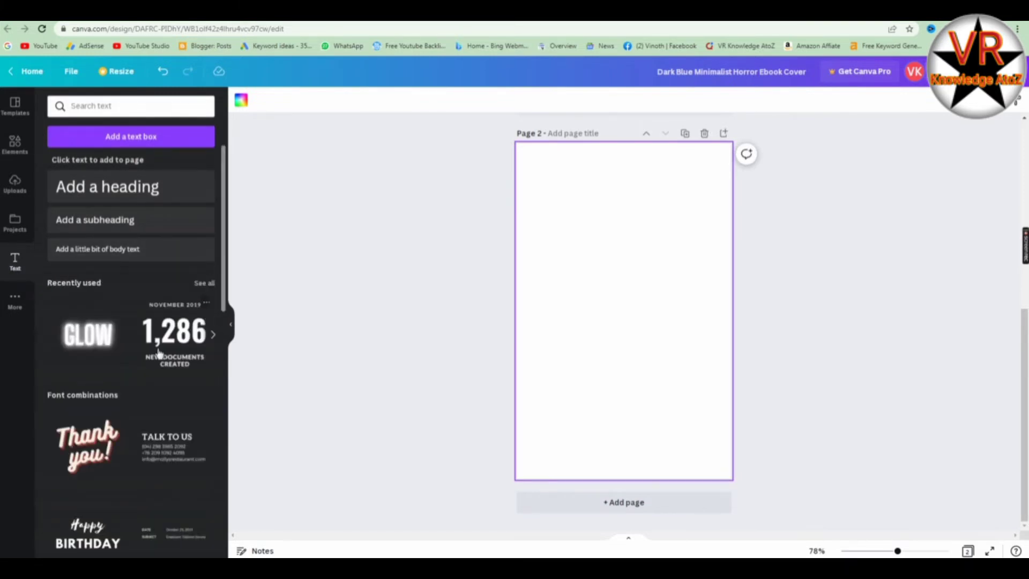
pyautogui.scroll(-2, 158, 354)
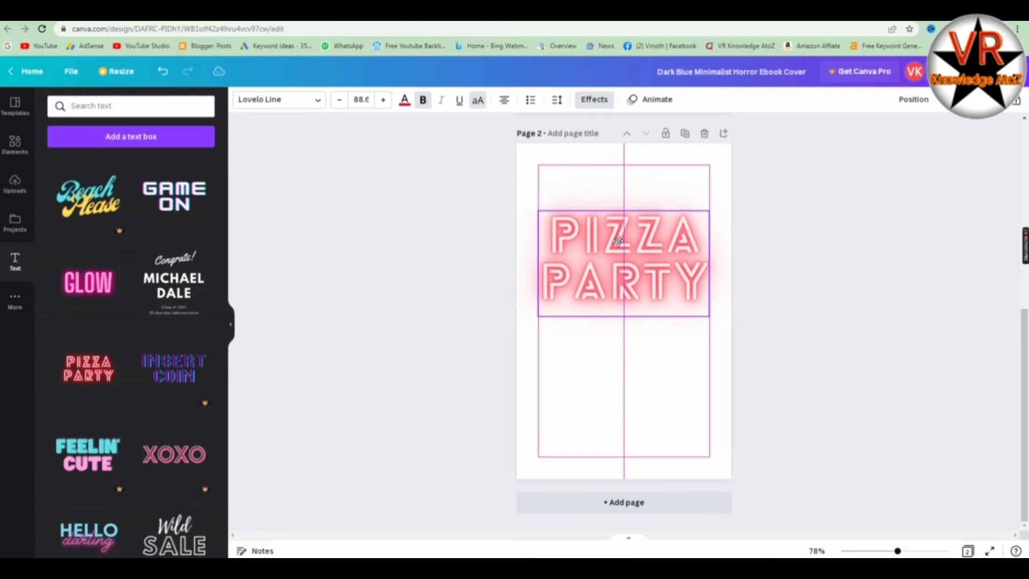
pyautogui.moveTo(622, 261); pyautogui.dragTo(622, 234)
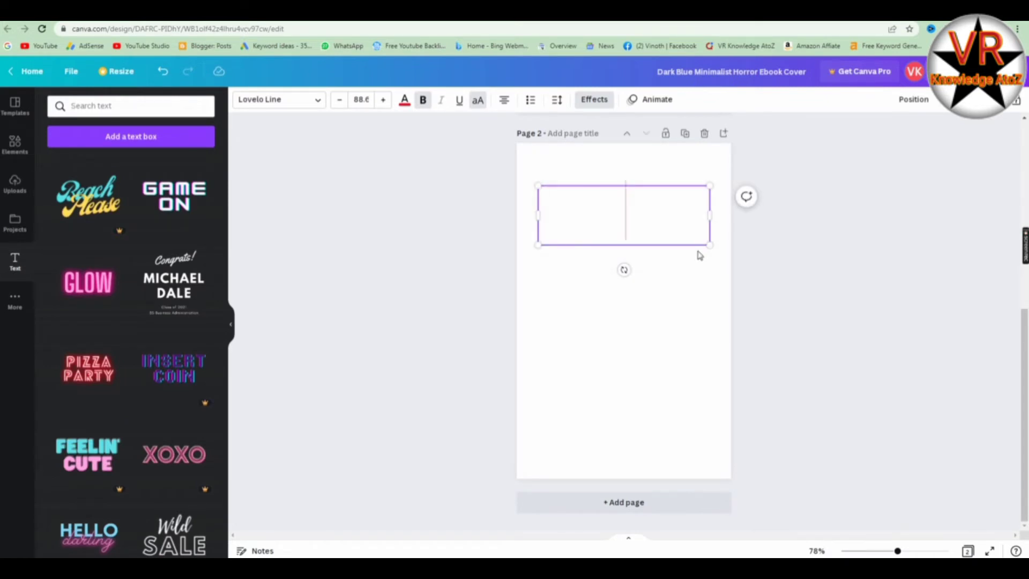
pyautogui.write('GOOD')
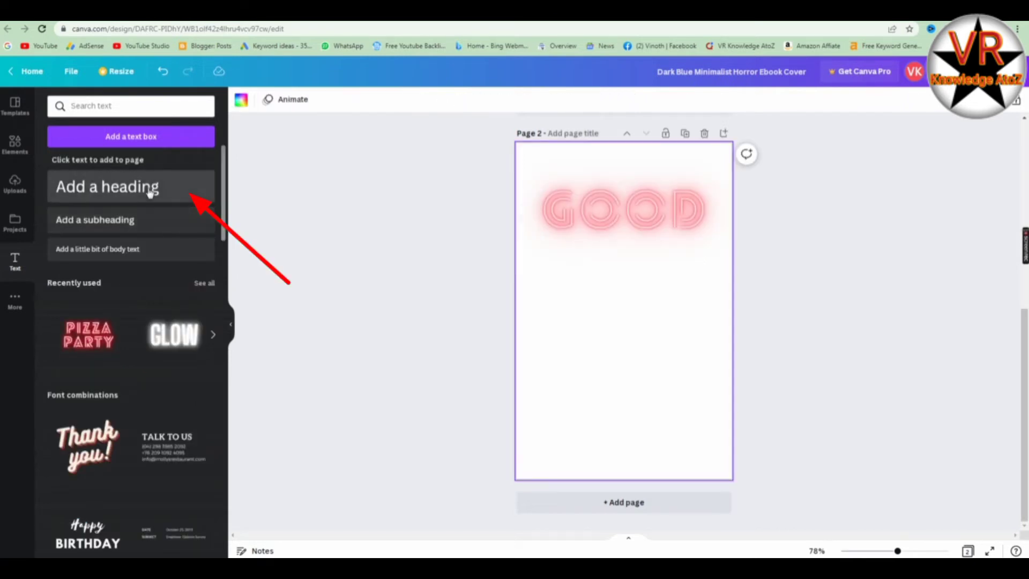
# Add a heading reading "part" to page 2 and align it beneath the left edge of GOOD.
pyautogui.click(149, 191)
pyautogui.press('BackSpace')
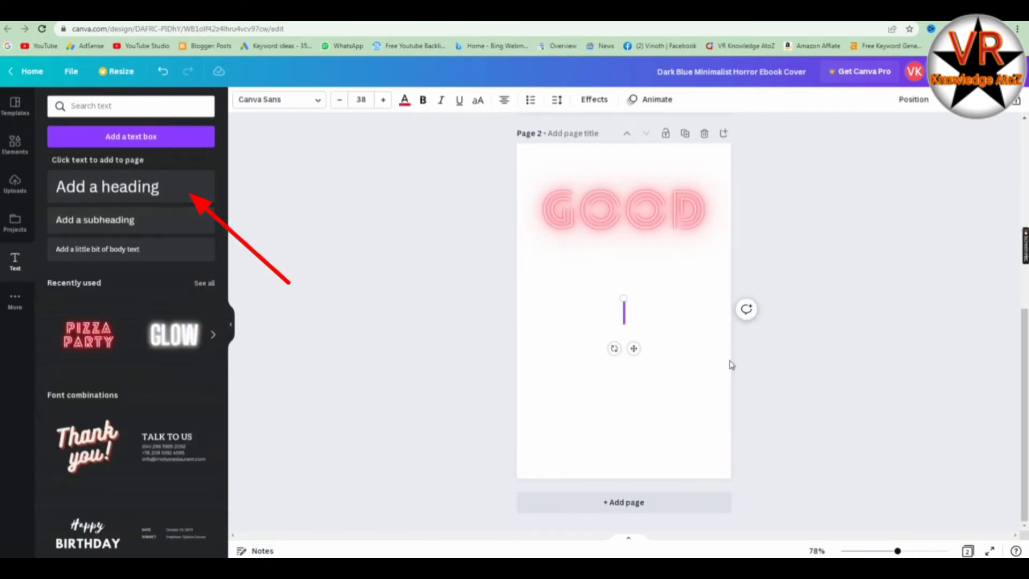
pyautogui.write('part')
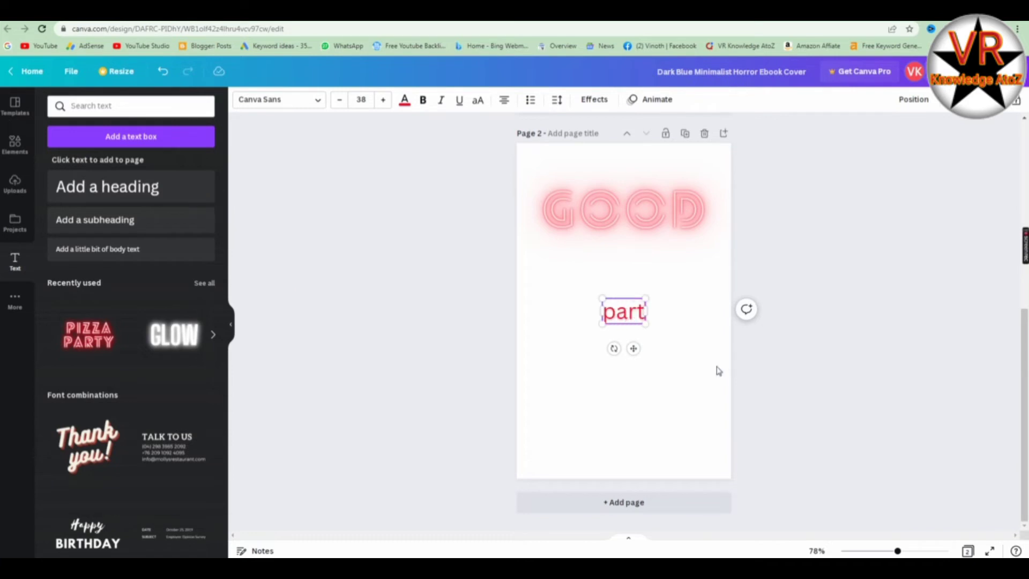
pyautogui.moveTo(633, 348); pyautogui.dragTo(569, 299)
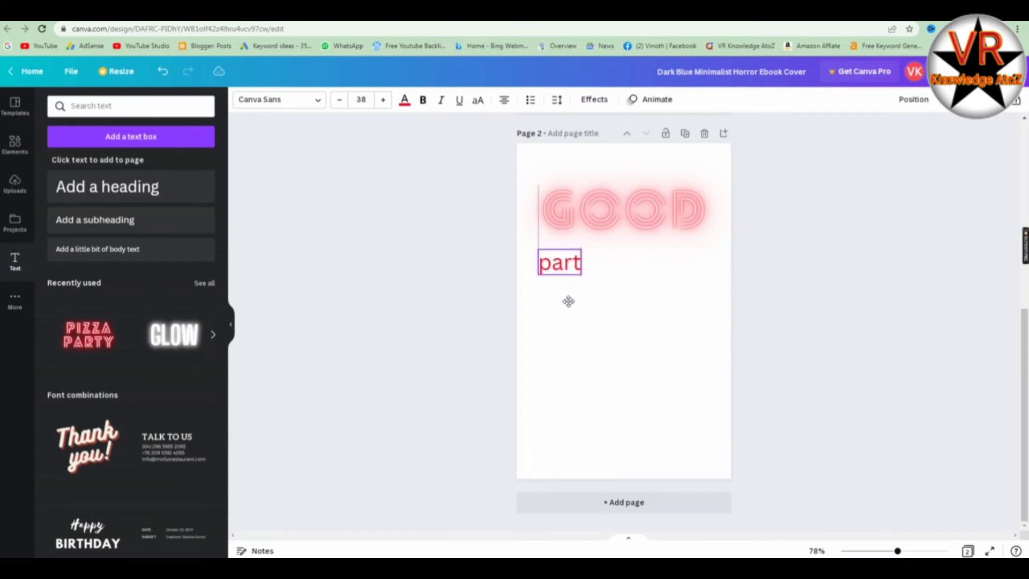
# Set the background of page 2 to the default turquoise colour.
pyautogui.click(601, 306)
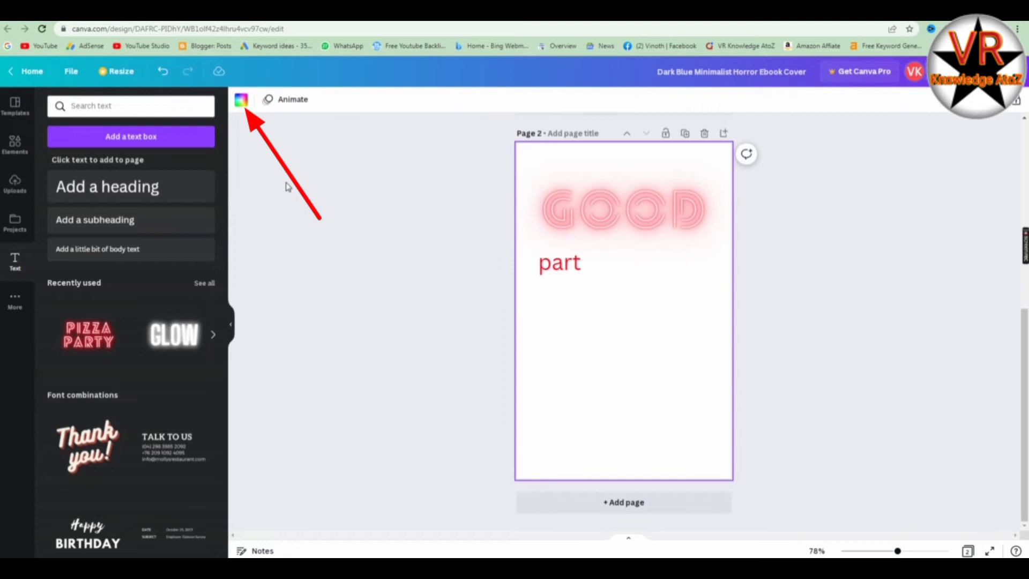
pyautogui.click(241, 101)
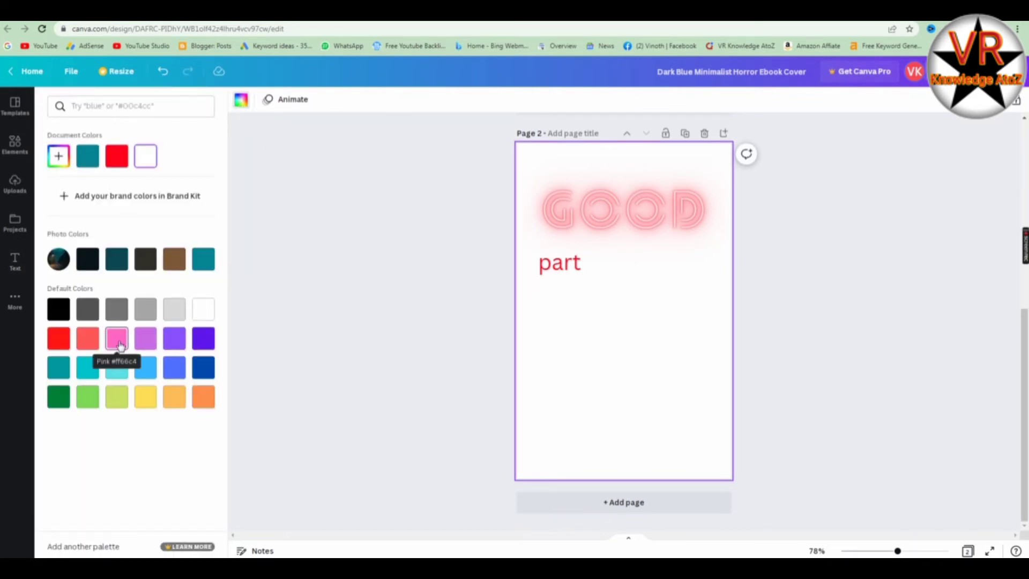
pyautogui.click(147, 367)
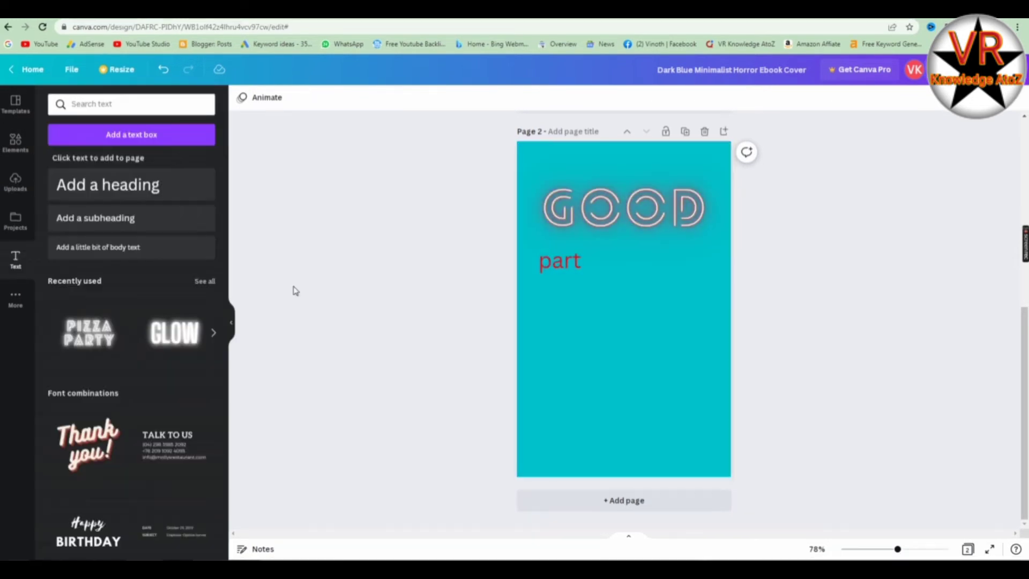
# Set the font size of the "part" heading on page 2 to 41.
pyautogui.click(565, 266)
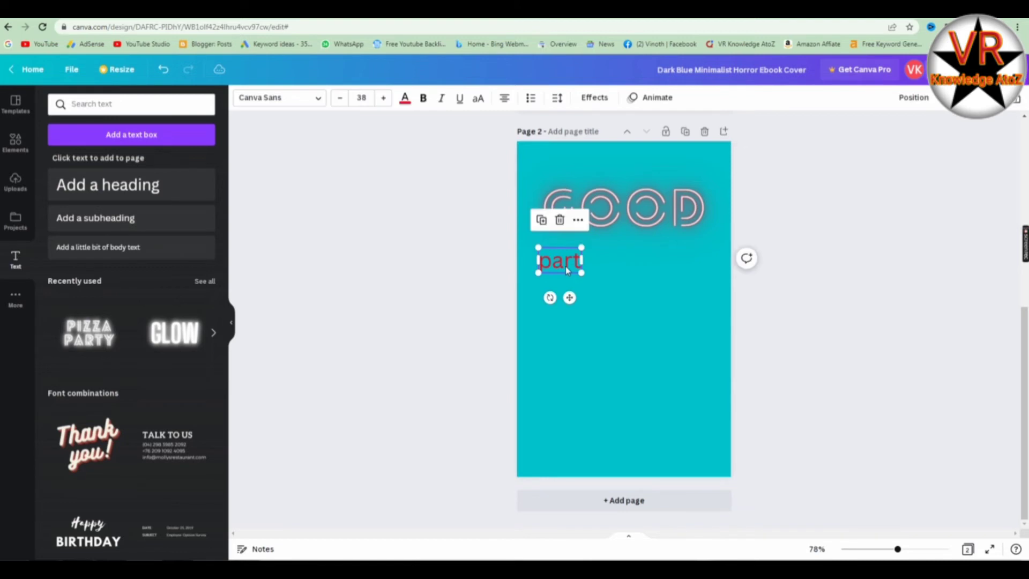
pyautogui.click(384, 98)
pyautogui.click(384, 98)
pyautogui.click(384, 98)
pyautogui.click(340, 98)
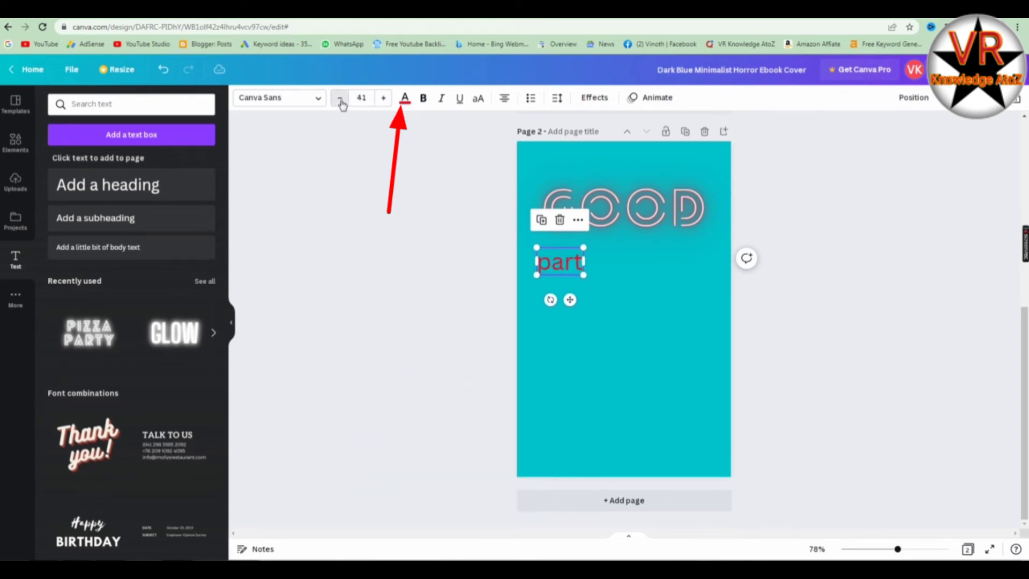
# Reduce the font size of the "part" heading on page 2 to 37 and colour its text black.
pyautogui.click(340, 98)
pyautogui.click(339, 98)
pyautogui.click(340, 98)
pyautogui.click(404, 99)
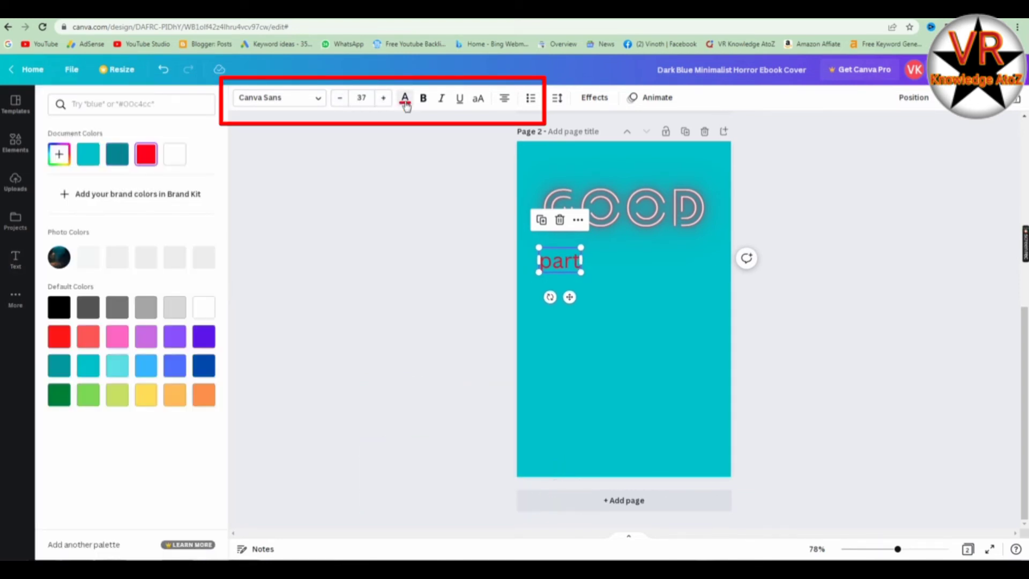
pyautogui.click(60, 308)
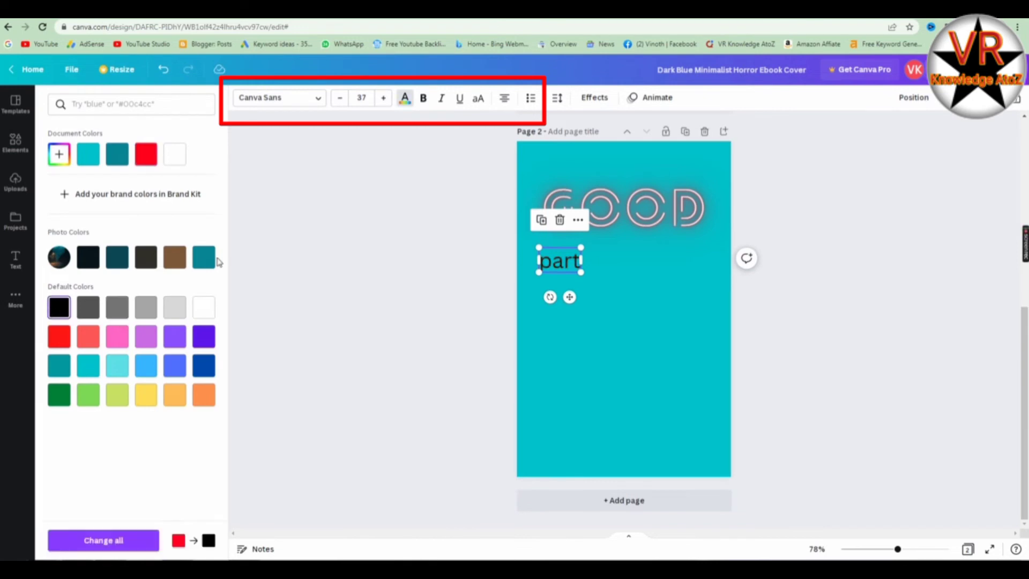
# Make the "part" heading on page 2 bold and italic.
pyautogui.click(423, 100)
pyautogui.click(439, 102)
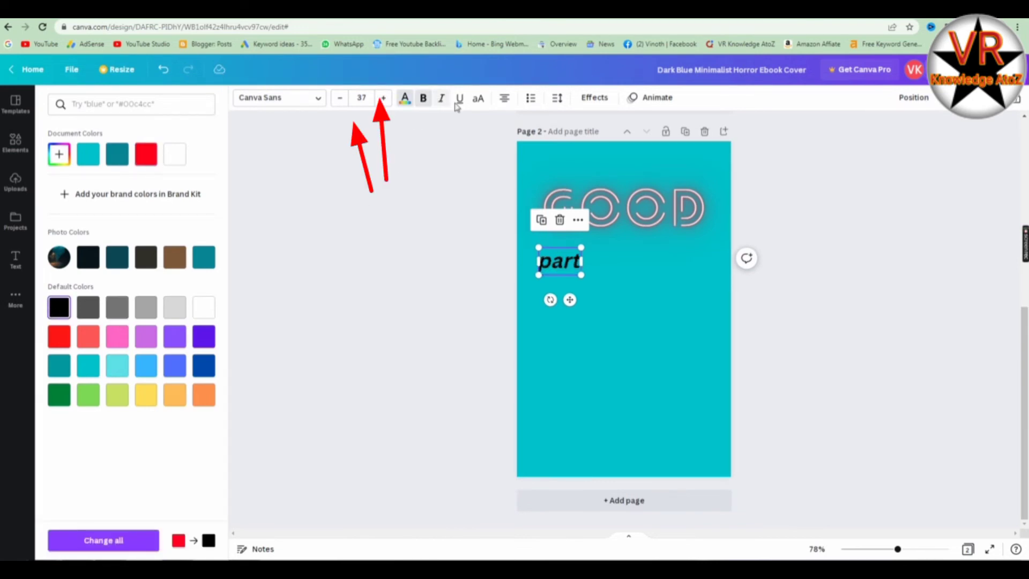
pyautogui.click(462, 109)
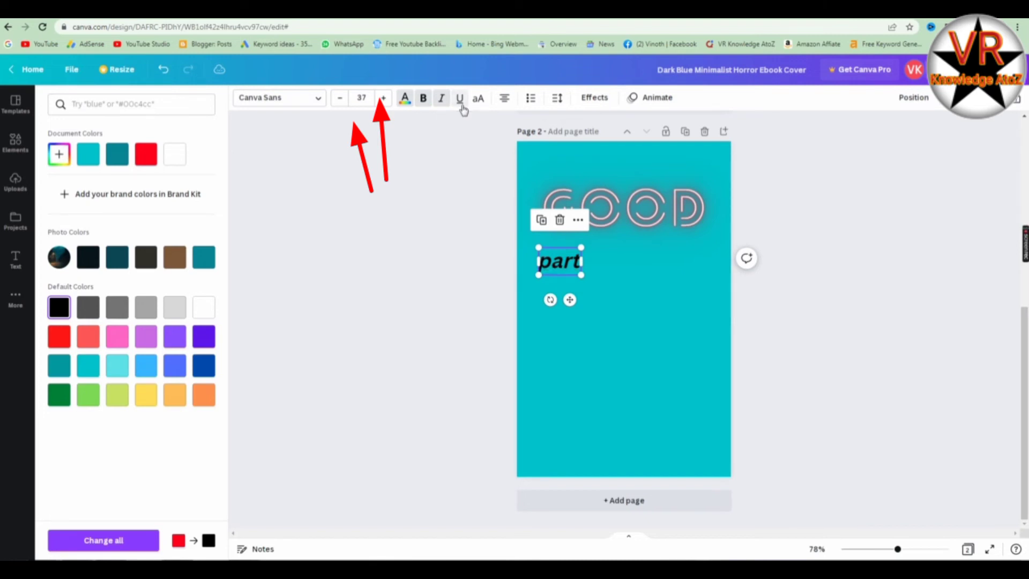
pyautogui.click(471, 235)
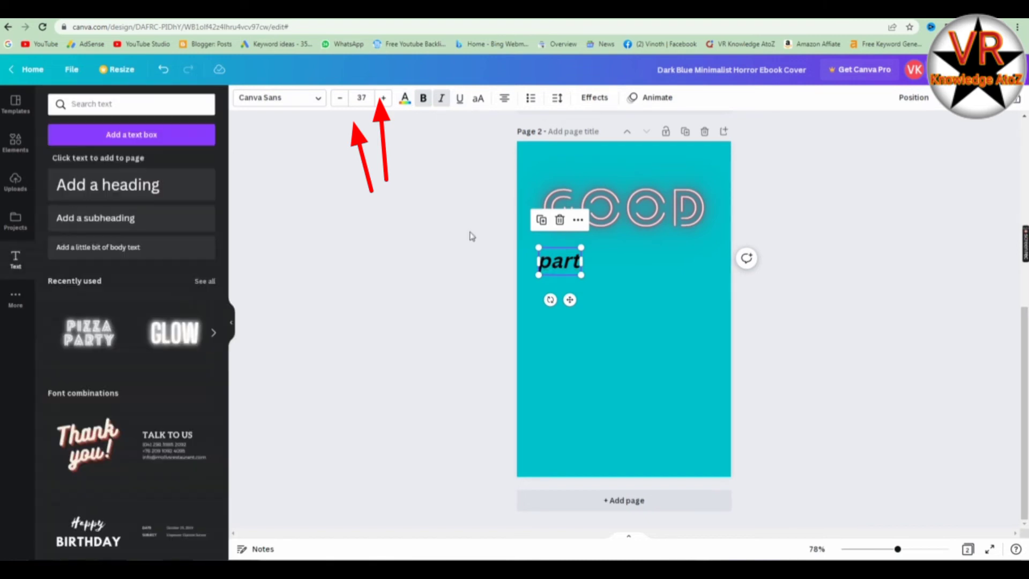
pyautogui.click(471, 236)
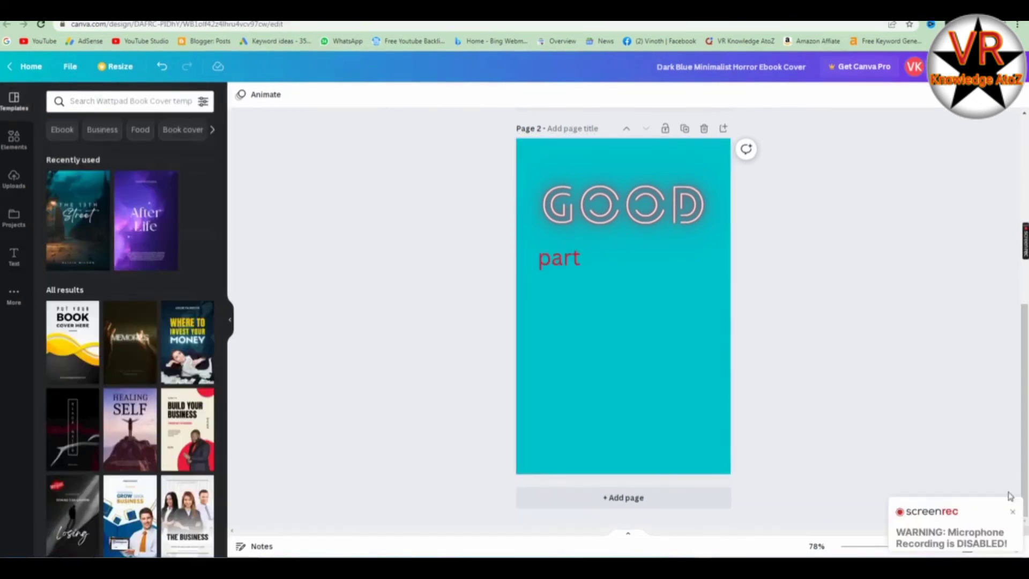
# Search the elements for "life" and add the rooted tree graphic to page 2 below the "part" heading.
pyautogui.click(1012, 513)
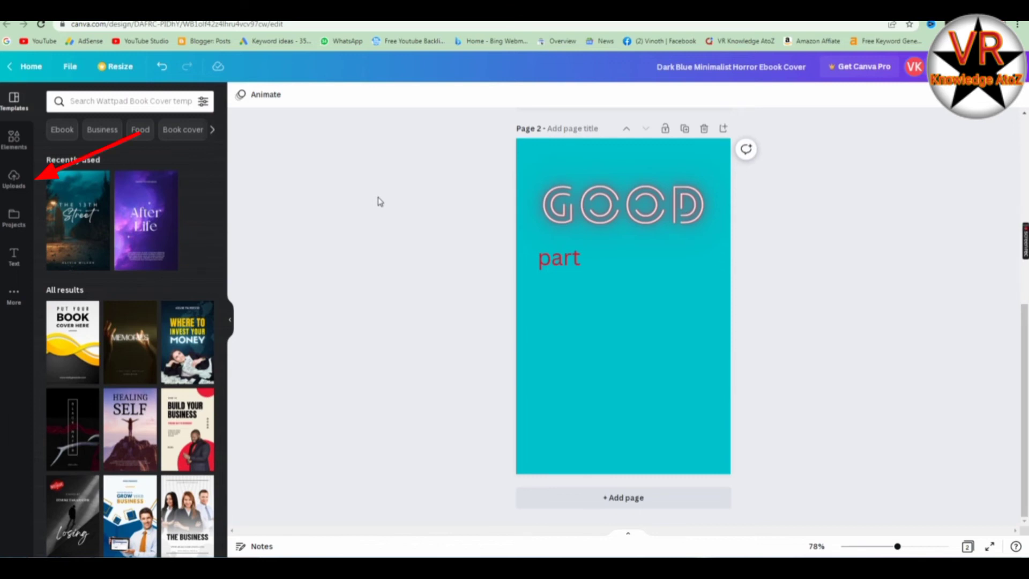
pyautogui.click(13, 141)
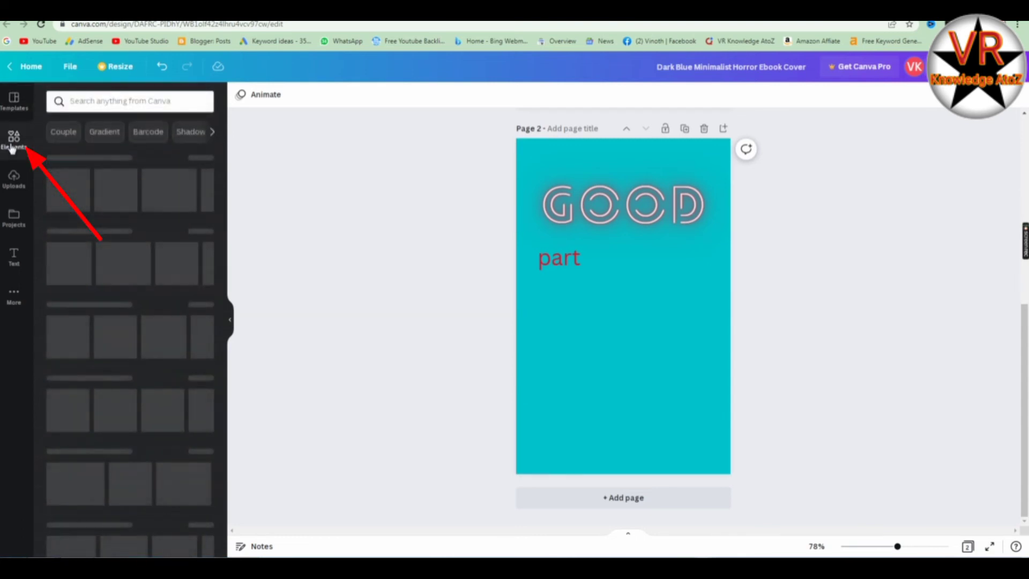
pyautogui.click(102, 100)
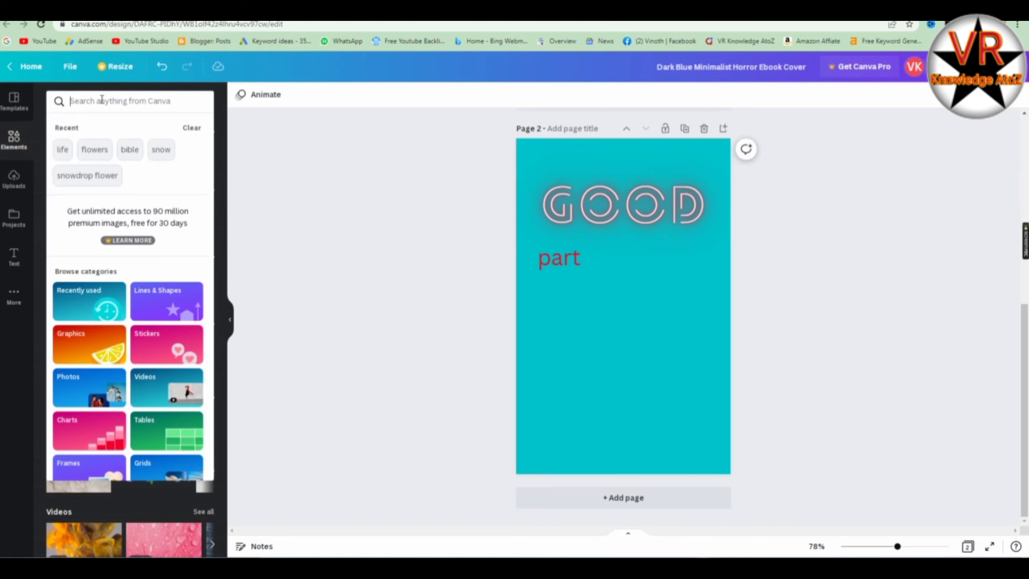
pyautogui.write('li')
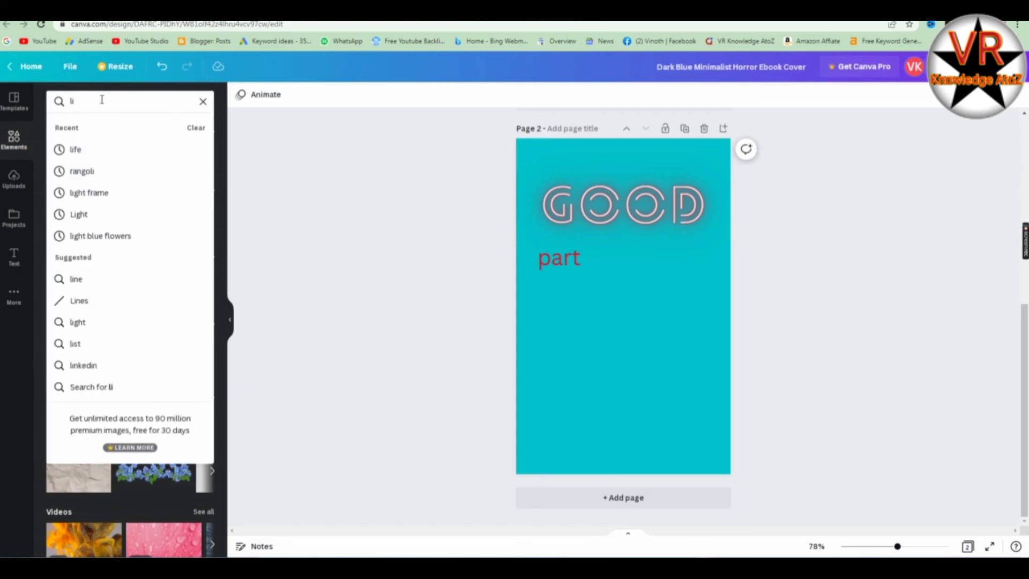
pyautogui.write('fe')
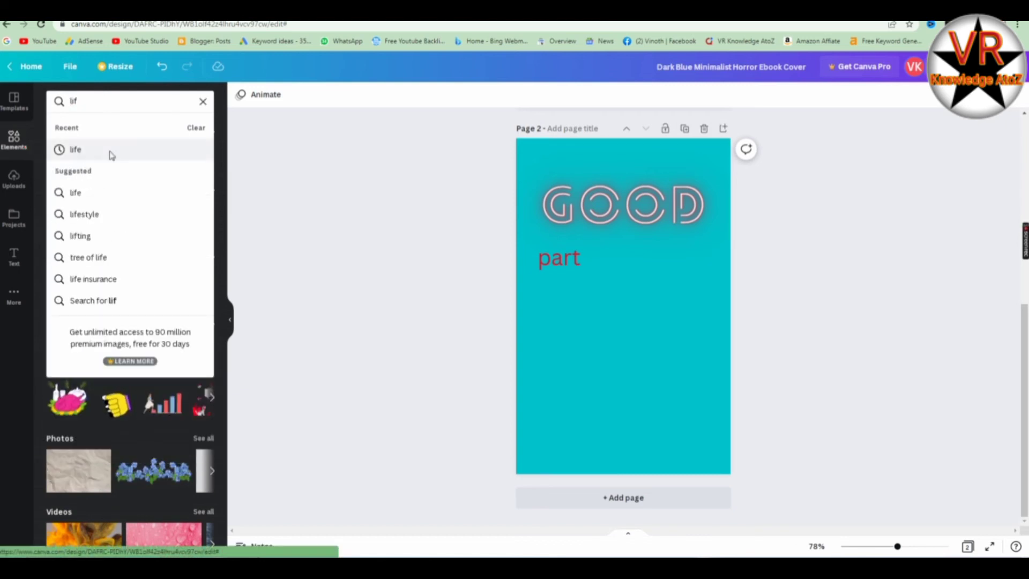
pyautogui.click(111, 150)
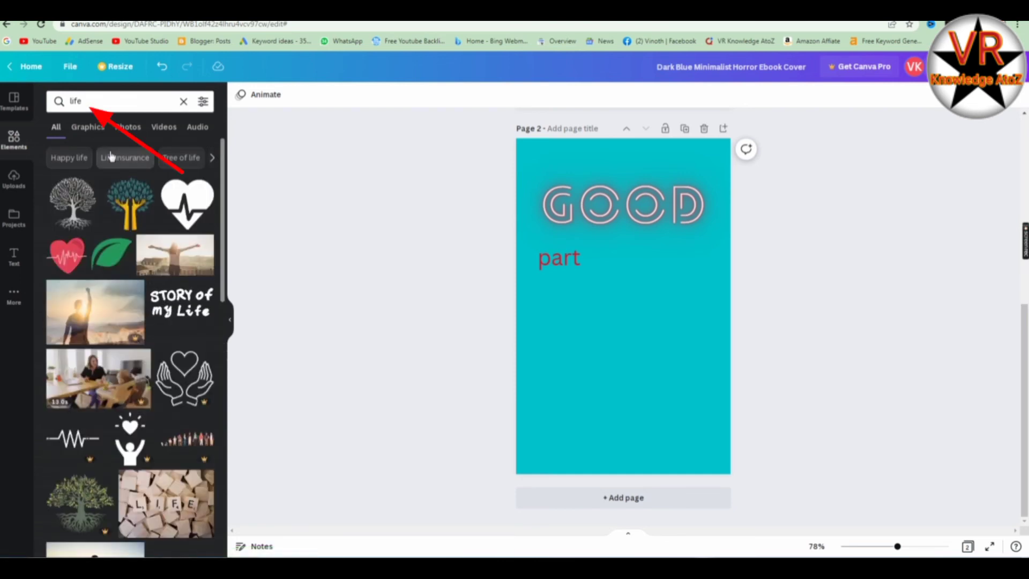
pyautogui.click(76, 205)
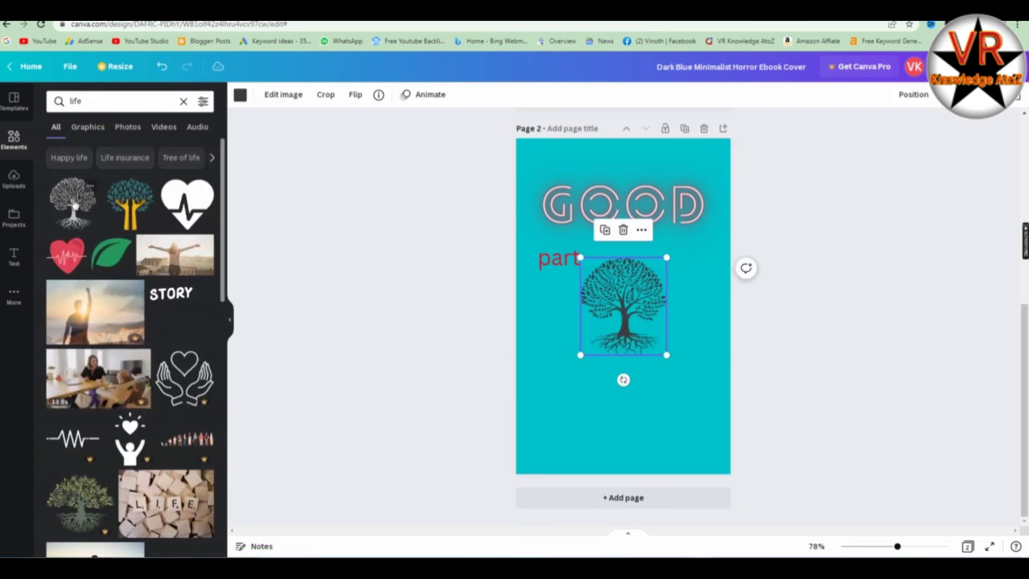
# Recolour the tree graphic on page 2, trying red before settling on white from the document colours.
pyautogui.click(240, 96)
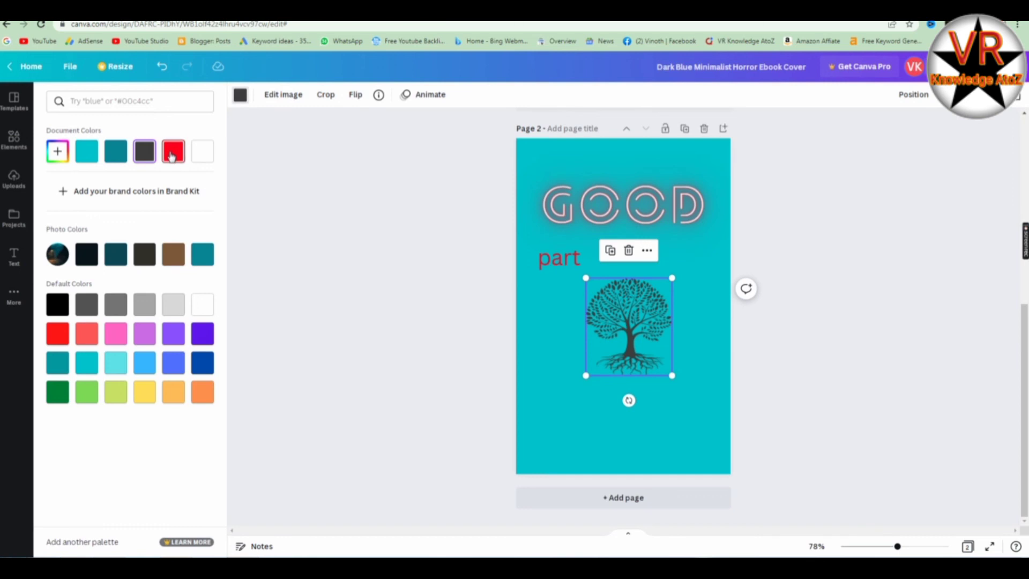
pyautogui.click(172, 155)
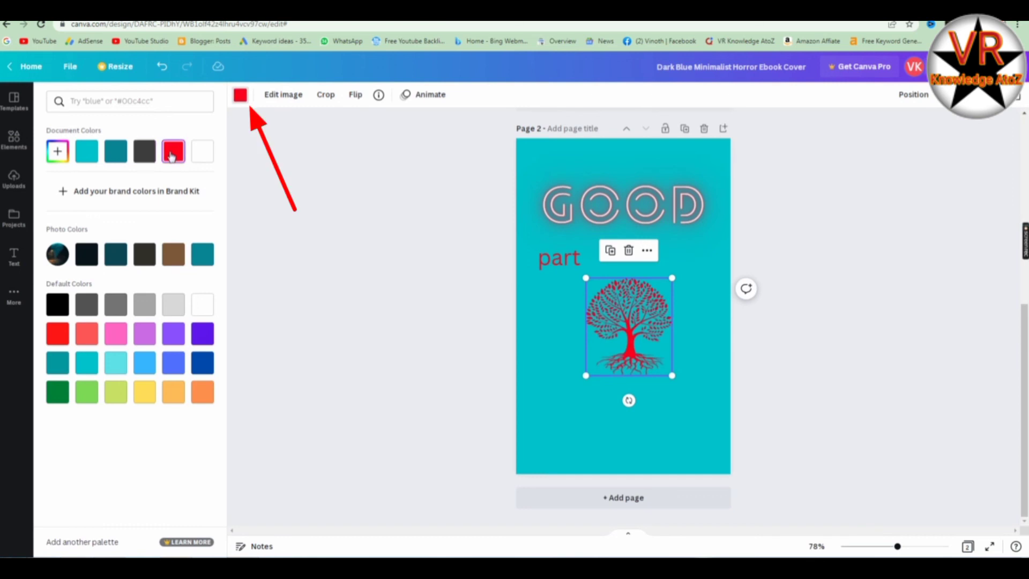
pyautogui.click(201, 151)
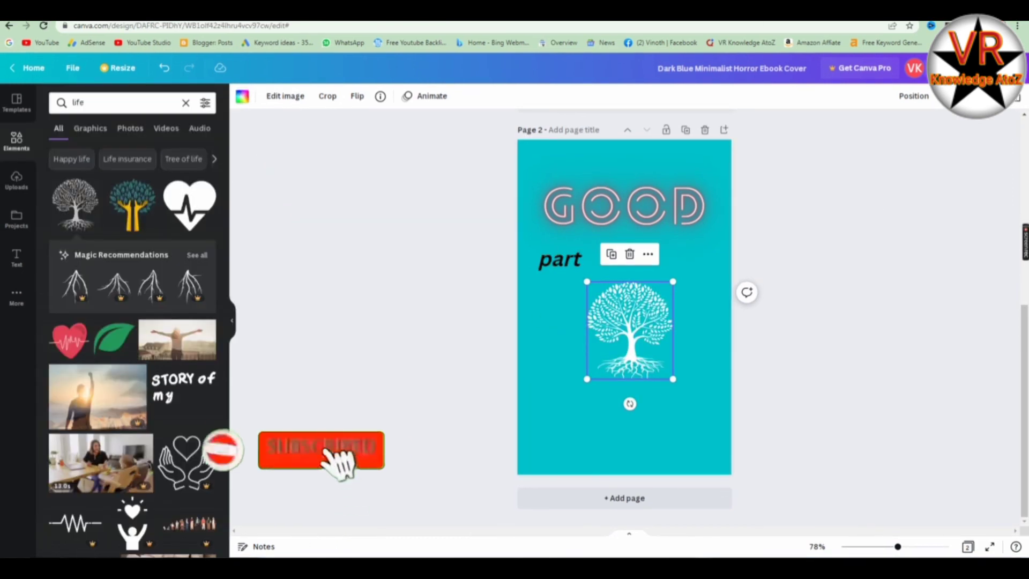
# Open the design's download settings and choose PDF Standard as the file type.
pyautogui.click(998, 68)
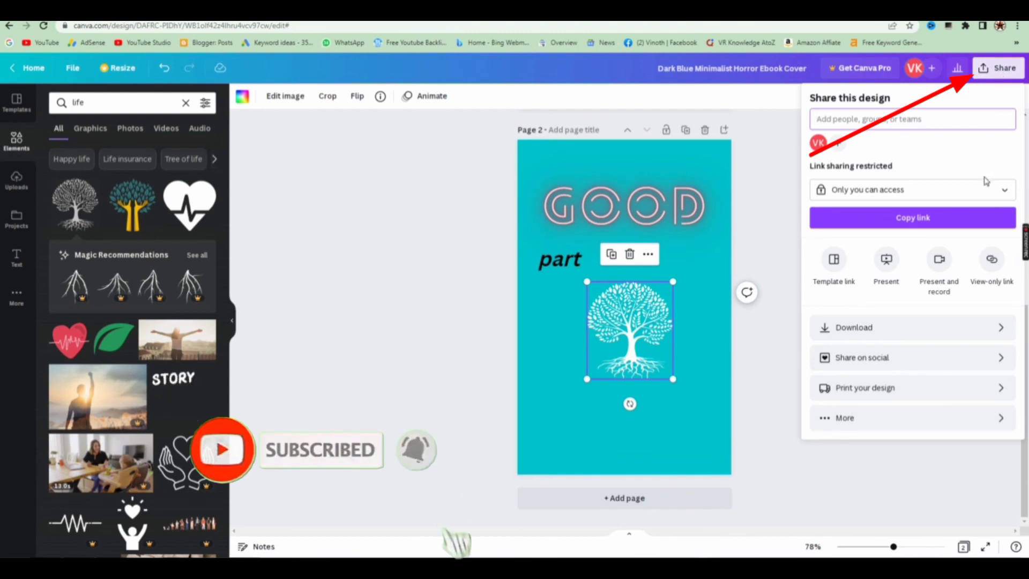
pyautogui.click(956, 328)
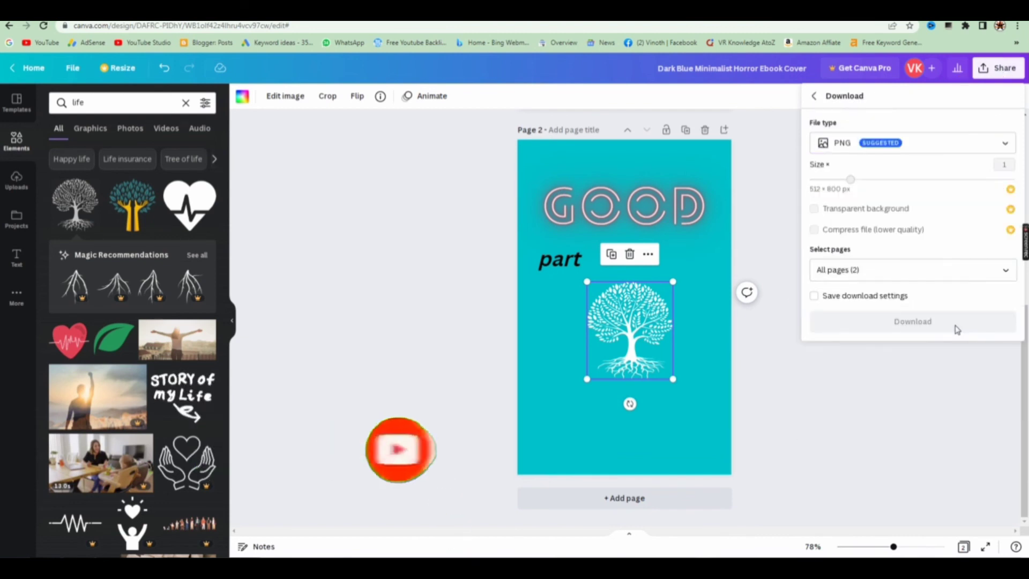
pyautogui.click(963, 142)
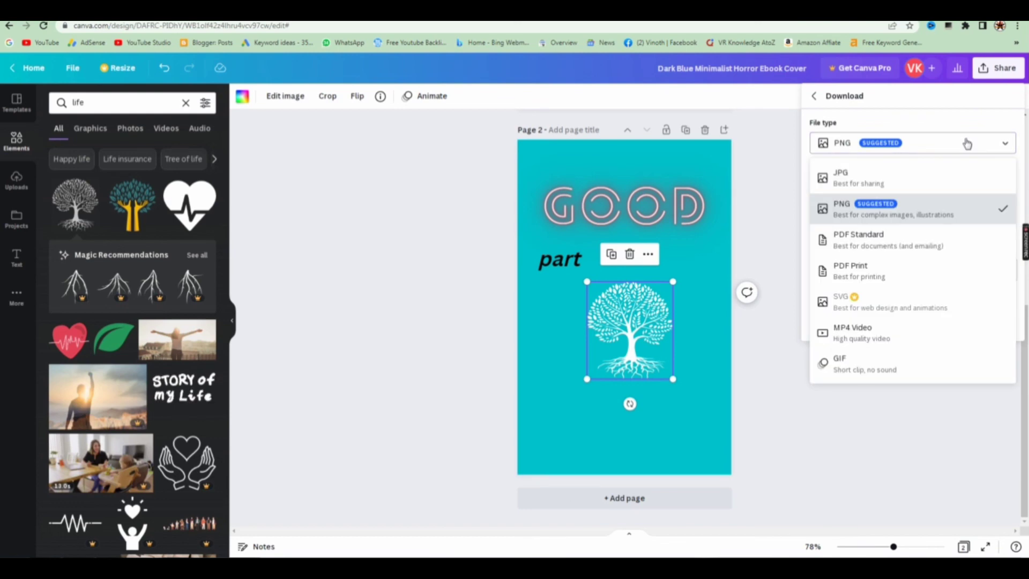
pyautogui.click(931, 246)
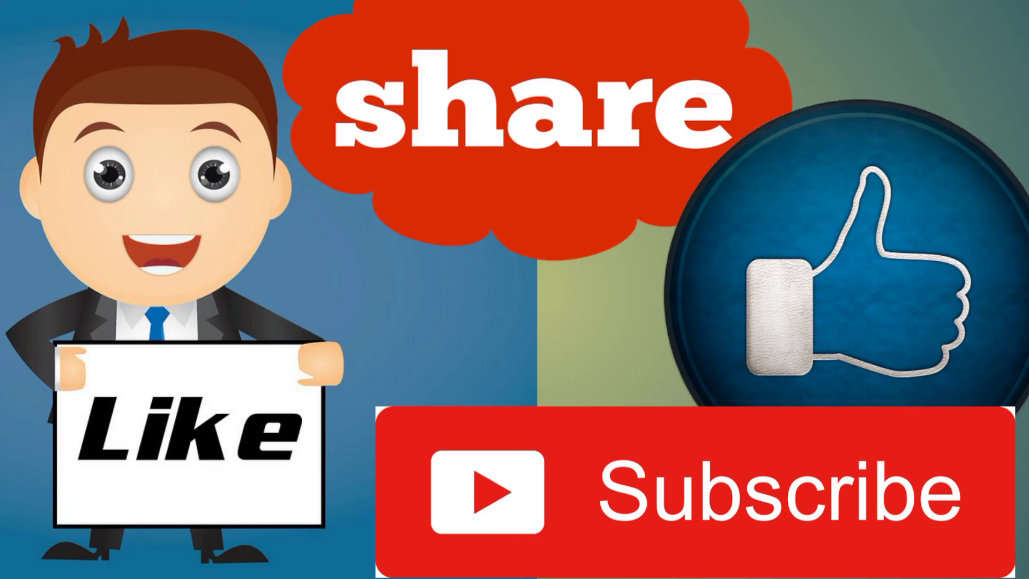